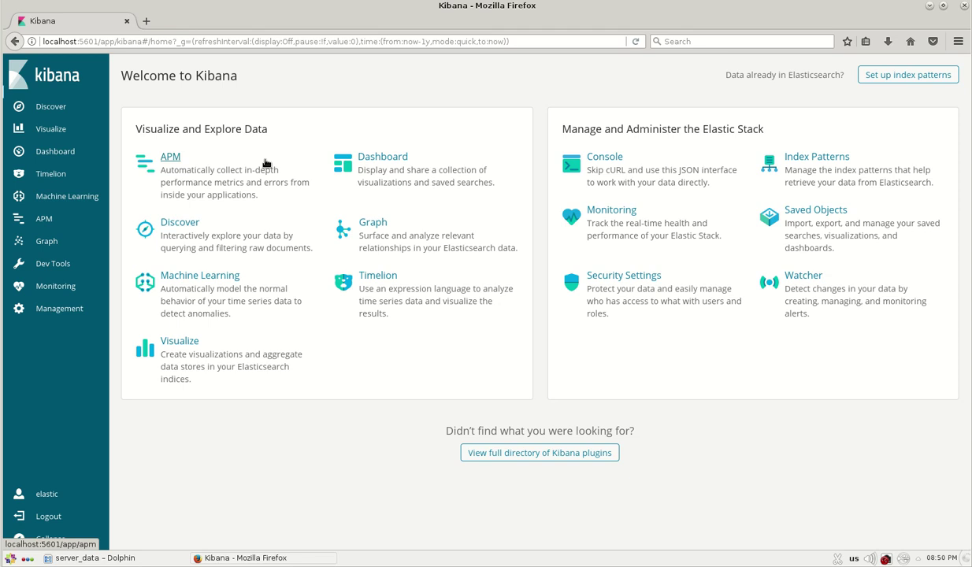
# In Discover, expand the first server-metrics document: accept 3,024, deny 495, host server_3, total 3,519.
pyautogui.click(40, 118)
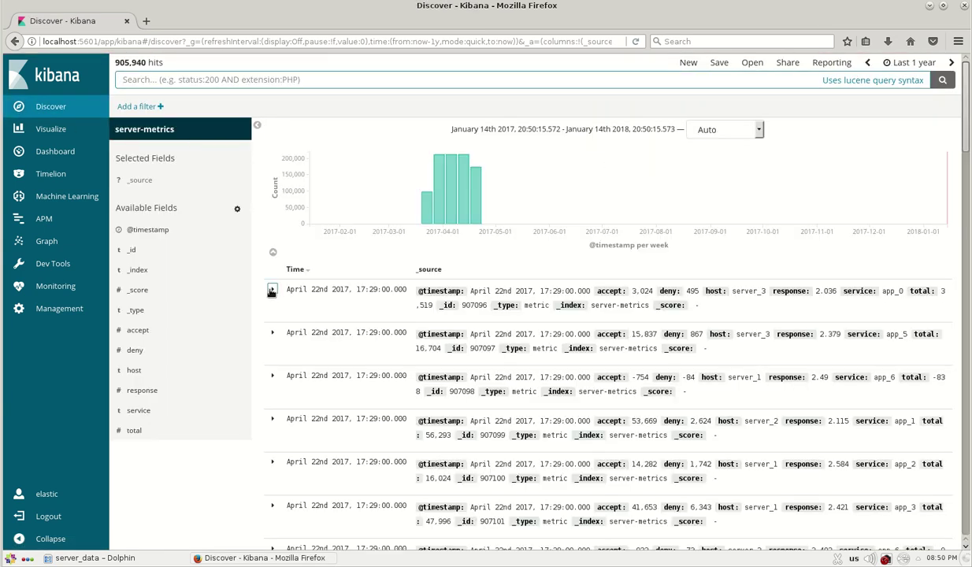
pyautogui.click(272, 289)
pyautogui.scroll(-2, 332, 316)
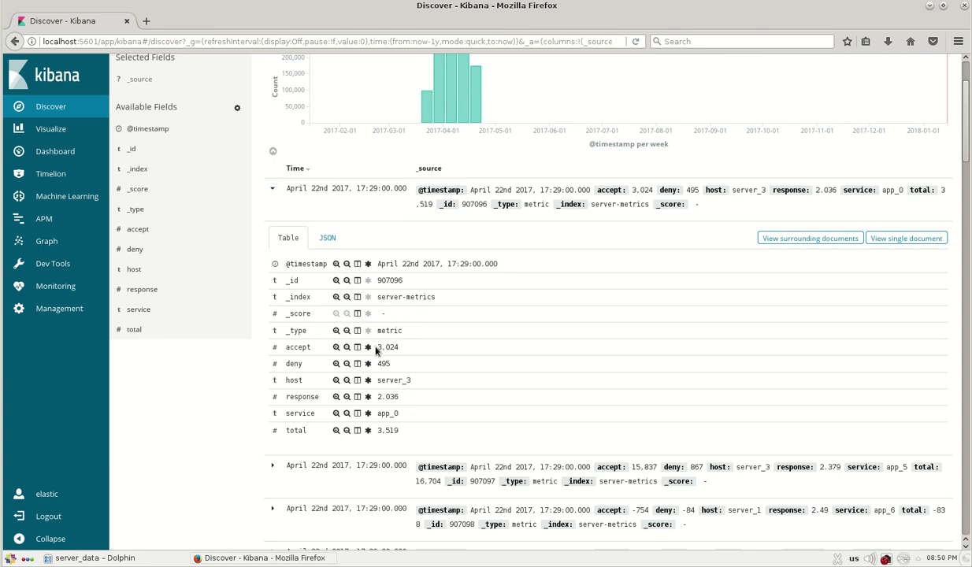
pyautogui.moveTo(375, 348); pyautogui.dragTo(404, 436)
pyautogui.scroll(3, 399, 420)
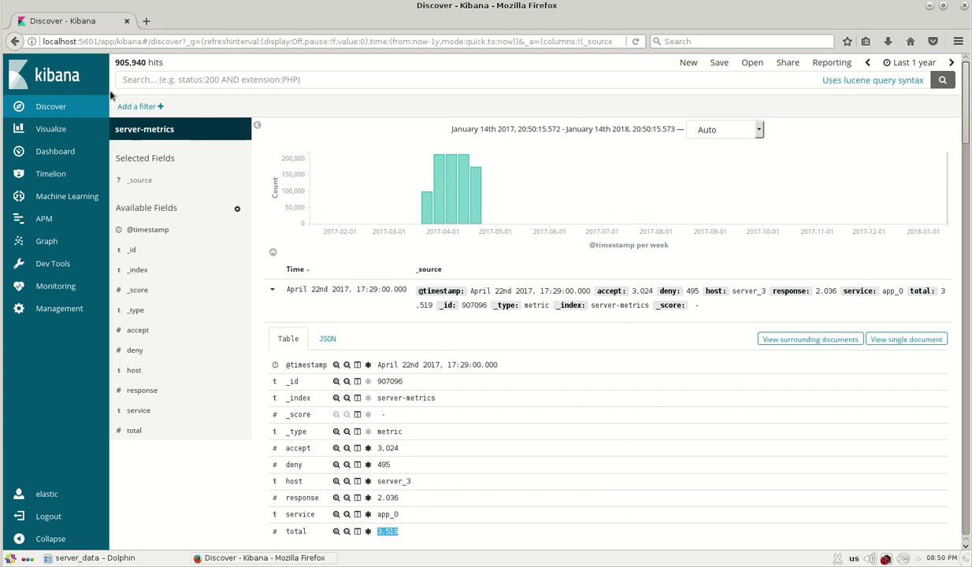
# Start a new Machine Learning single metric job based on server-metrics.
pyautogui.click(64, 198)
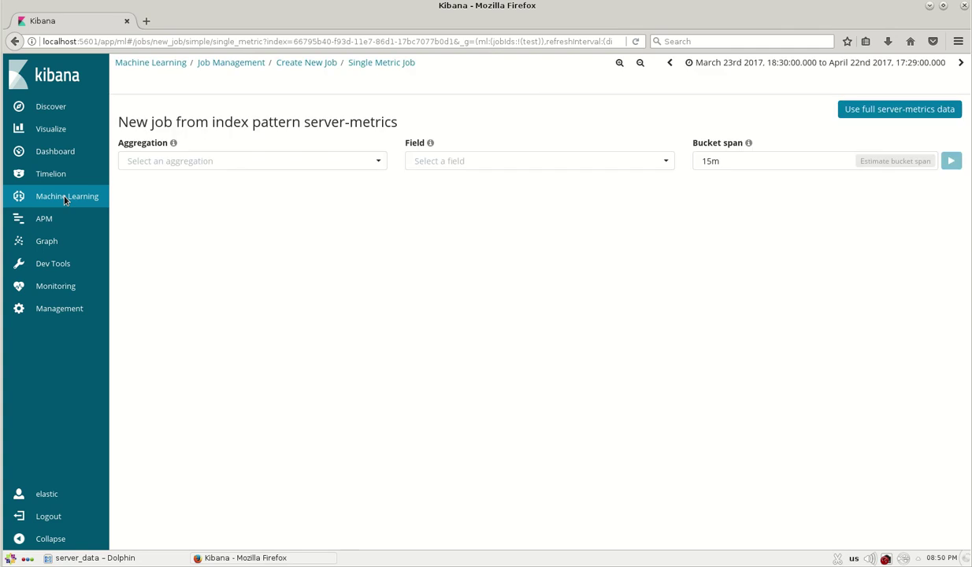
pyautogui.click(156, 65)
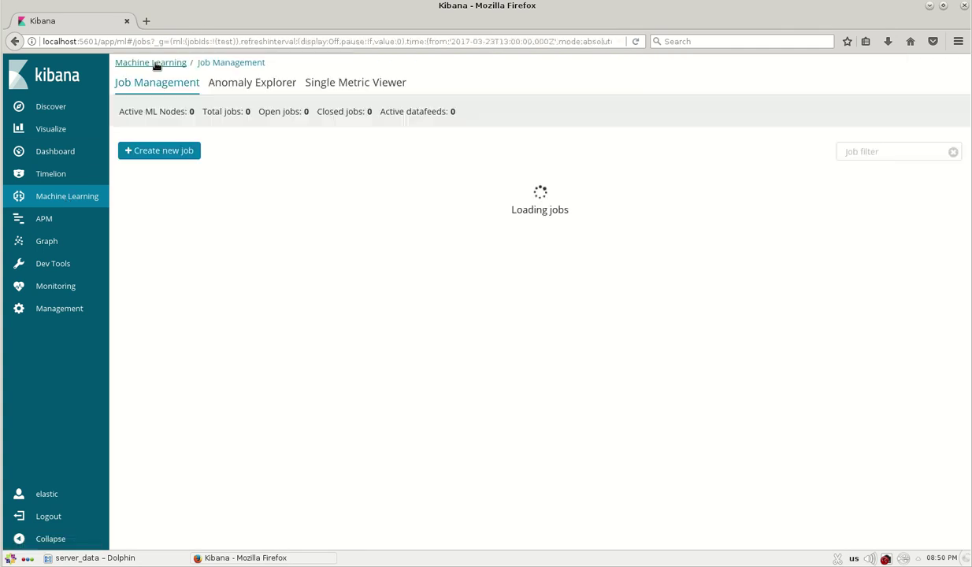
pyautogui.click(142, 149)
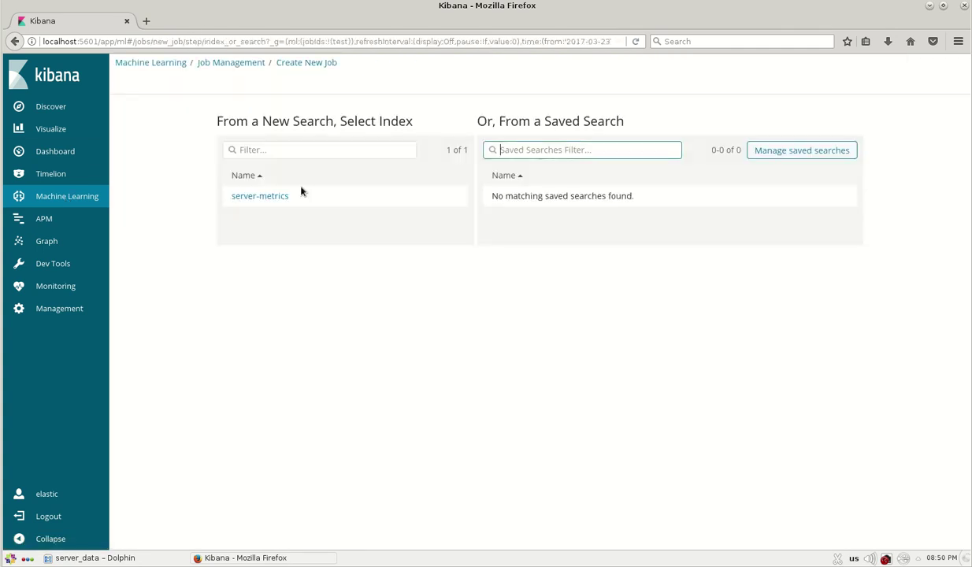
pyautogui.click(243, 196)
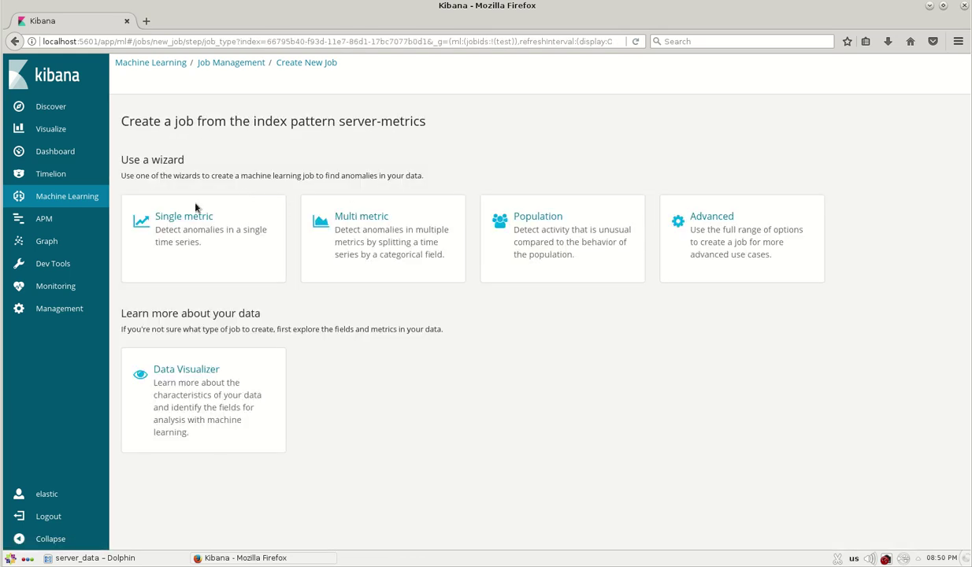
pyautogui.click(189, 219)
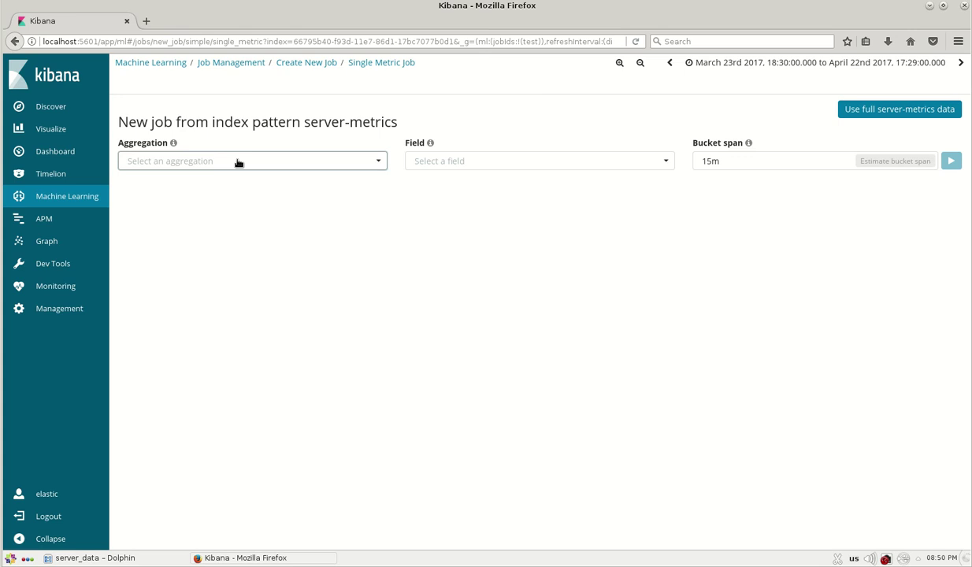
# Set the job to Mean aggregation of the total field over the full server-metrics data range.
pyautogui.click(238, 162)
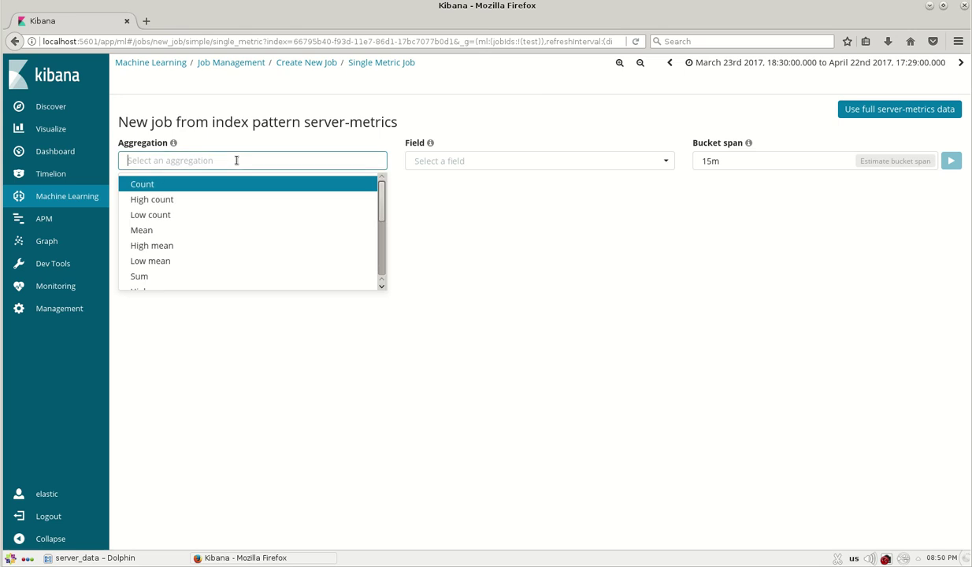
pyautogui.click(144, 232)
pyautogui.click(430, 161)
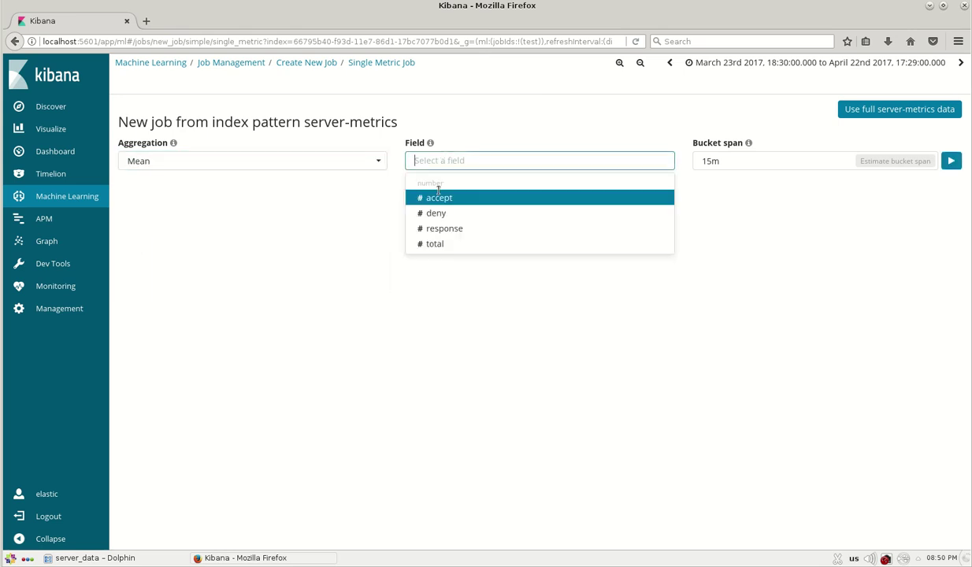
pyautogui.click(432, 244)
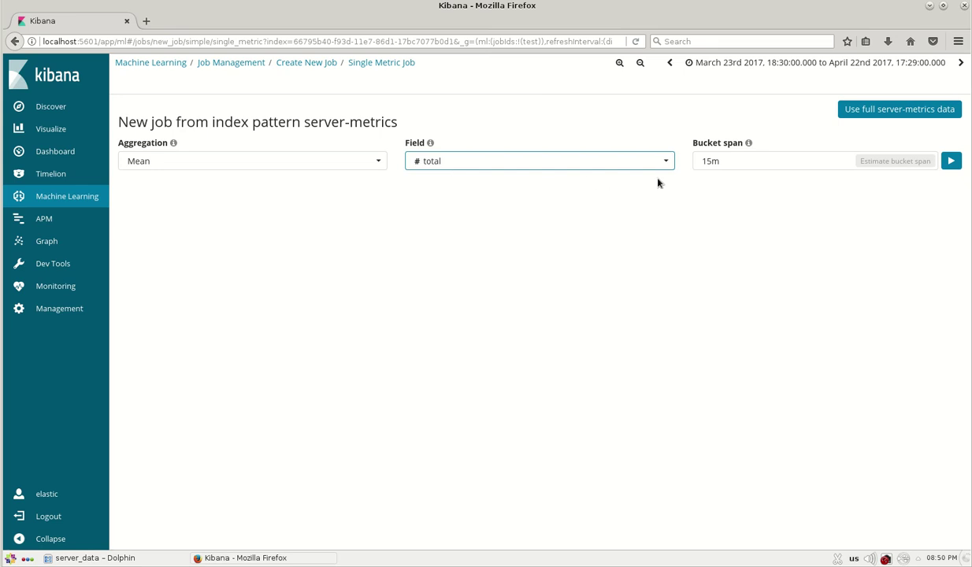
pyautogui.click(930, 109)
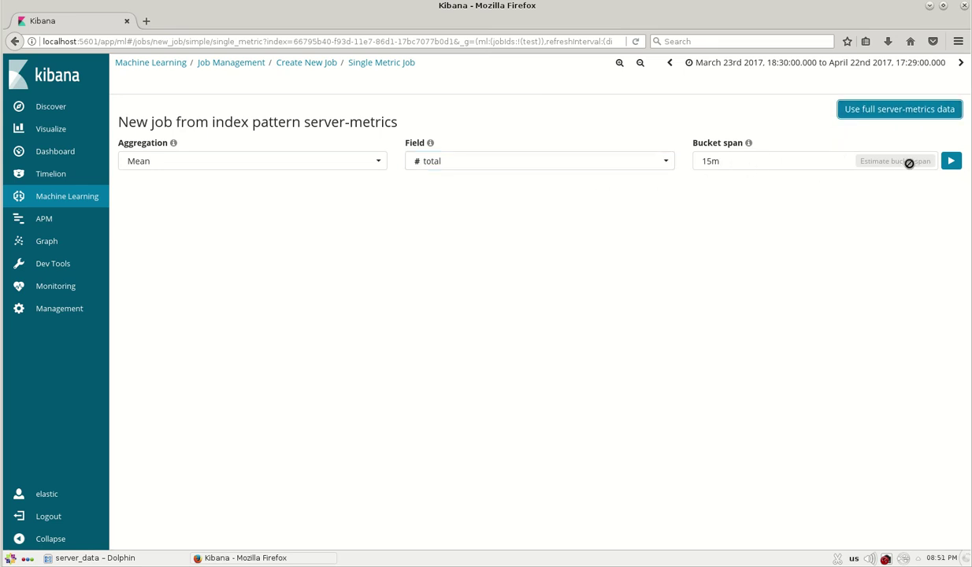
# Preview mean(total), create the job named 'test-forecasting', and view its results.
pyautogui.click(948, 160)
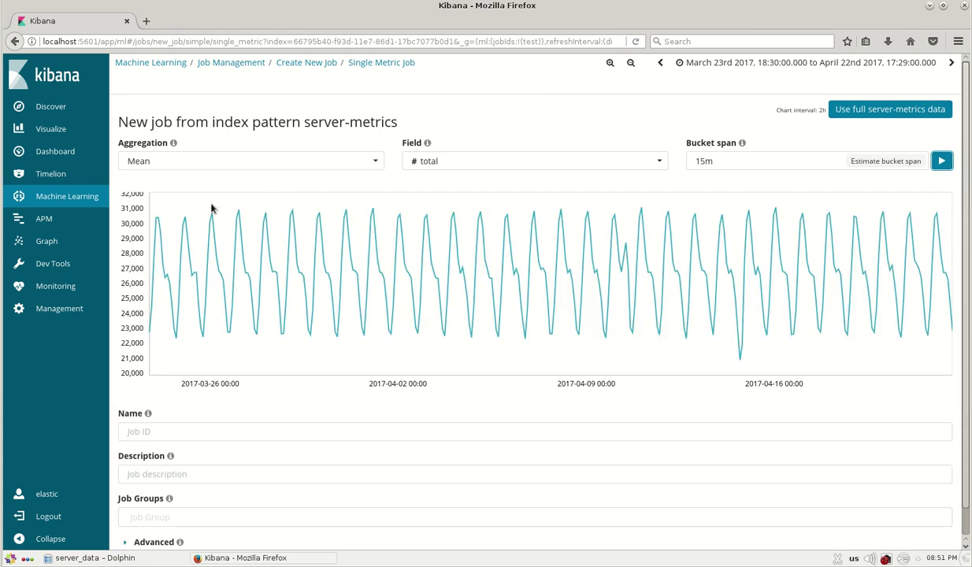
pyautogui.click(220, 429)
pyautogui.write('test')
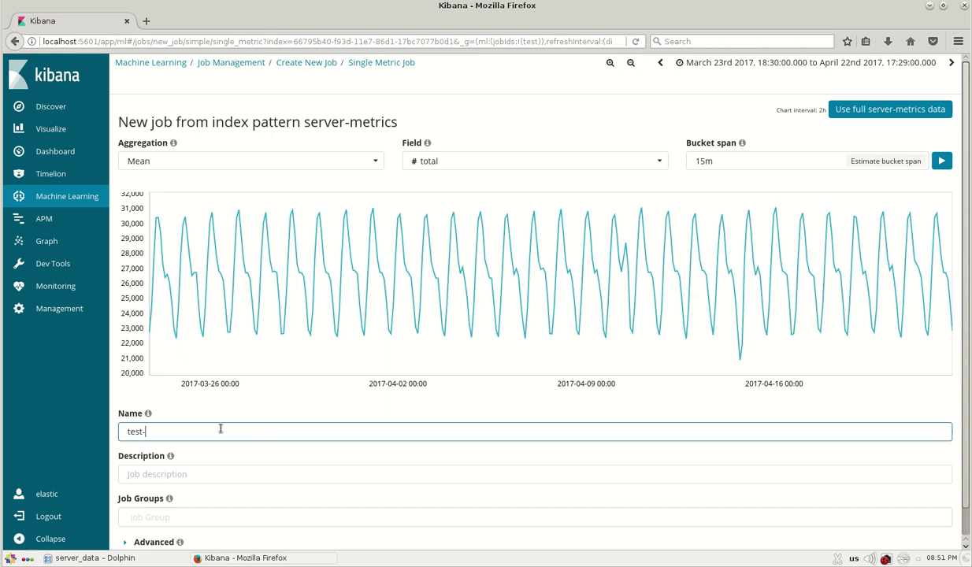
pyautogui.write('-forecasting')
pyautogui.scroll(-1, 215, 431)
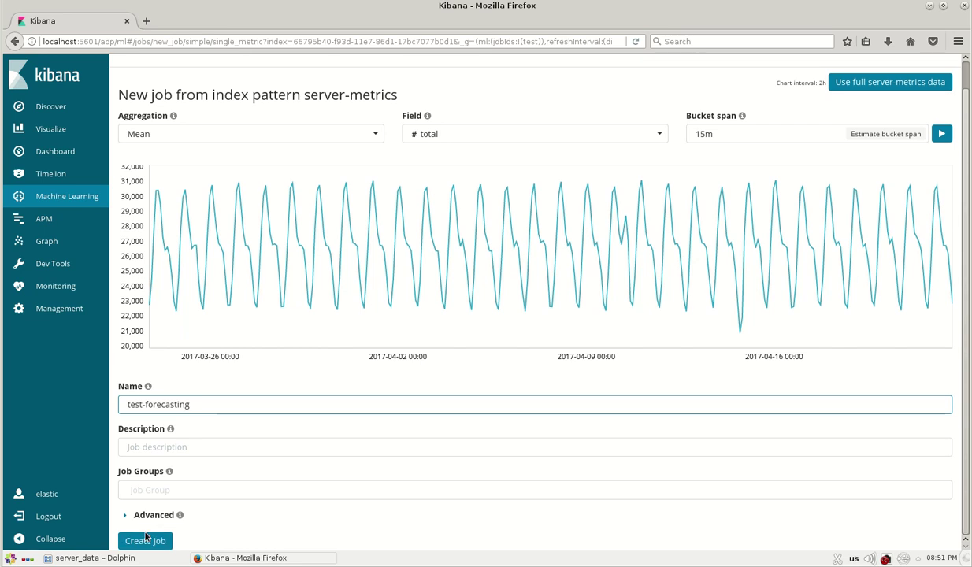
pyautogui.click(144, 541)
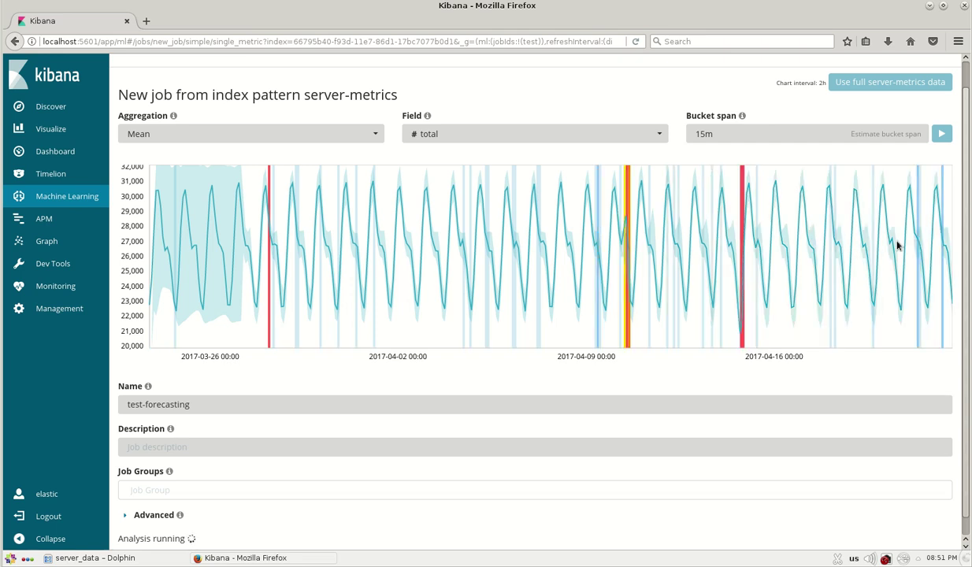
pyautogui.click(189, 441)
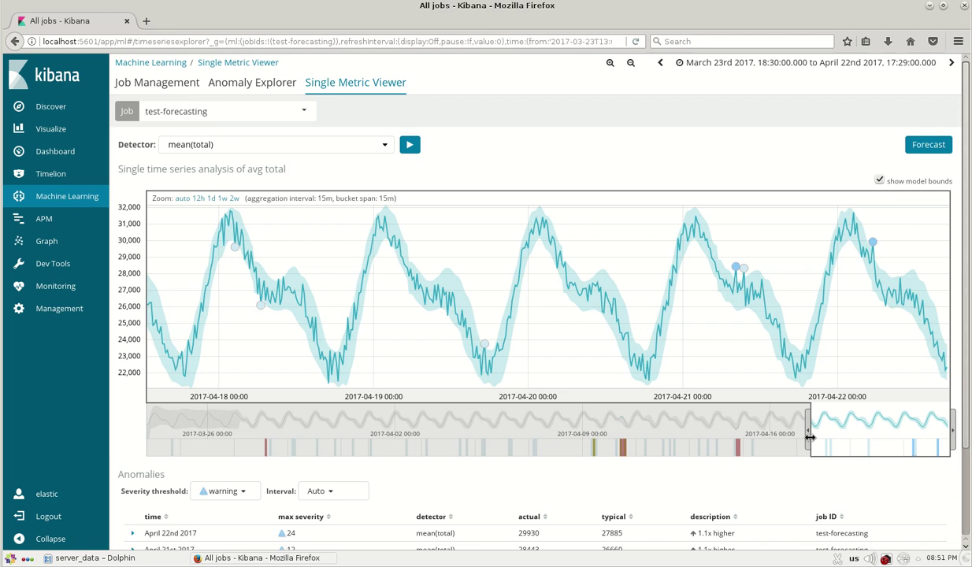
# Widen the viewed range and run a 7d forecast for test-forecasting.
pyautogui.moveTo(810, 427)
pyautogui.mouseDown()
pyautogui.moveTo(516, 417)
pyautogui.moveTo(189, 426)
pyautogui.mouseUp()
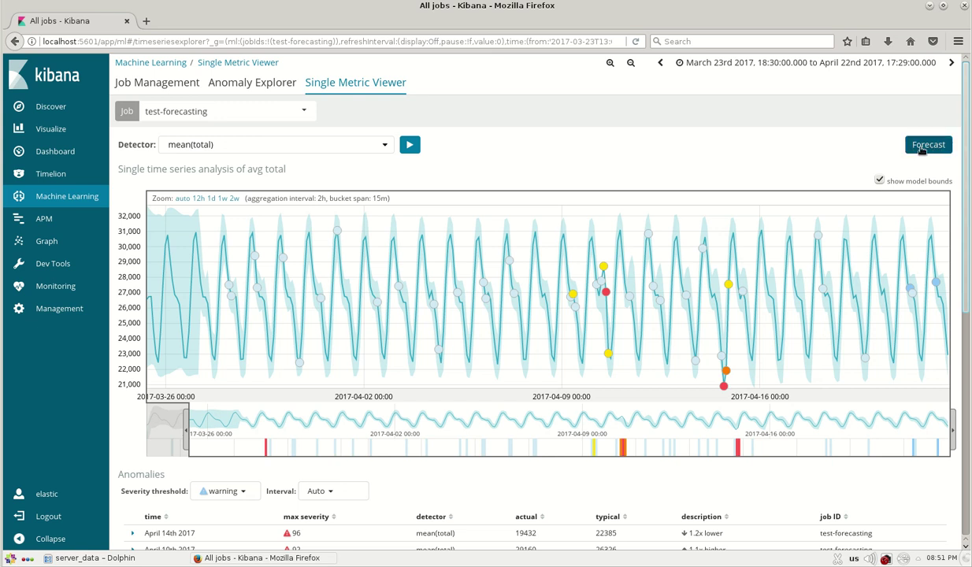
pyautogui.click(932, 150)
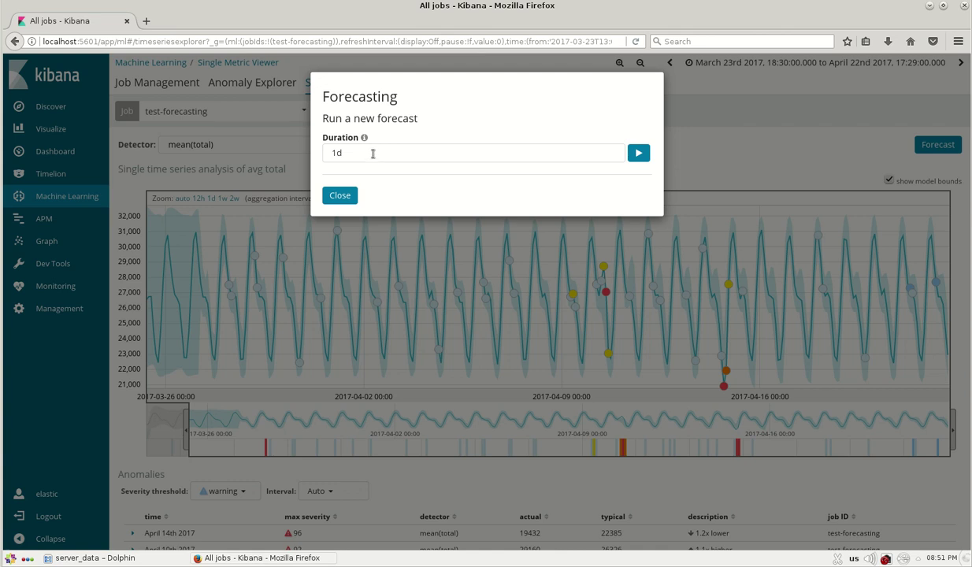
pyautogui.moveTo(373, 154); pyautogui.dragTo(319, 146)
pyautogui.write('7d')
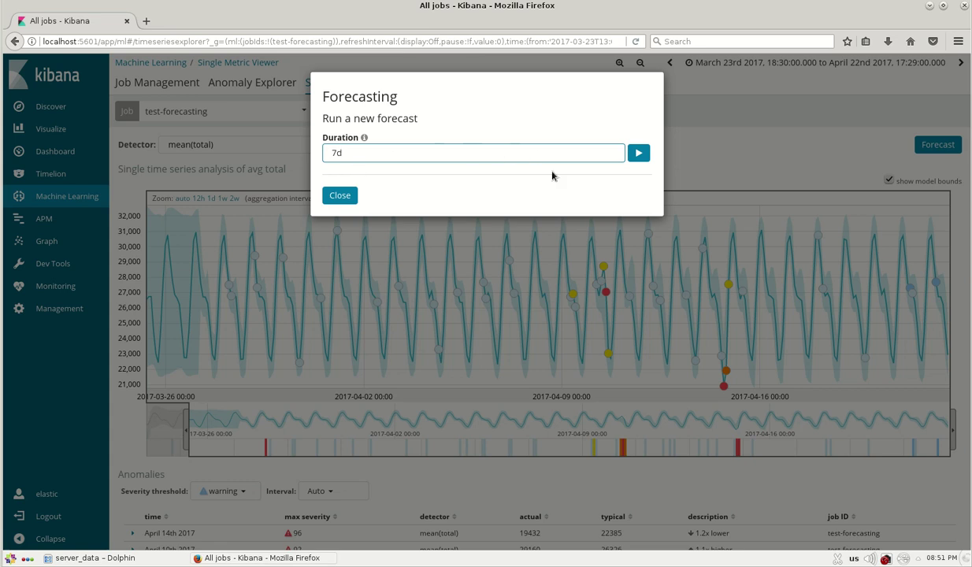
pyautogui.click(639, 152)
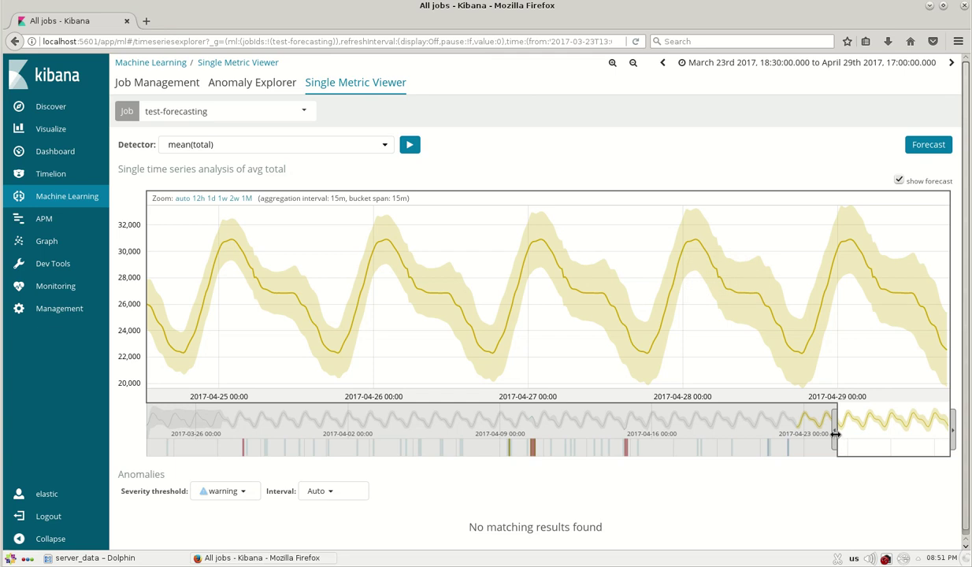
# Extend the chart back to April 19, then toggle model bounds and the forecast off and on.
pyautogui.moveTo(835, 431); pyautogui.dragTo(705, 436)
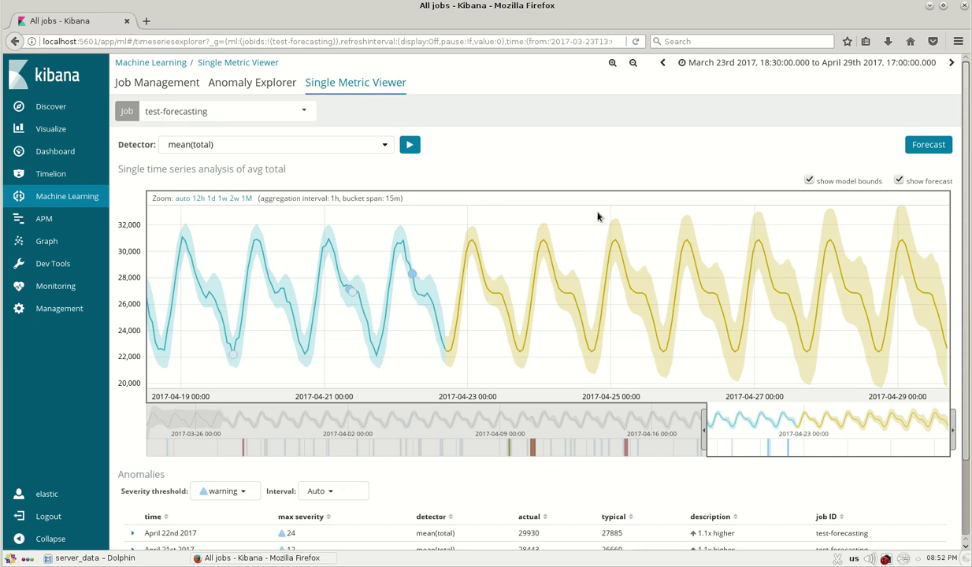
pyautogui.moveTo(403, 244)
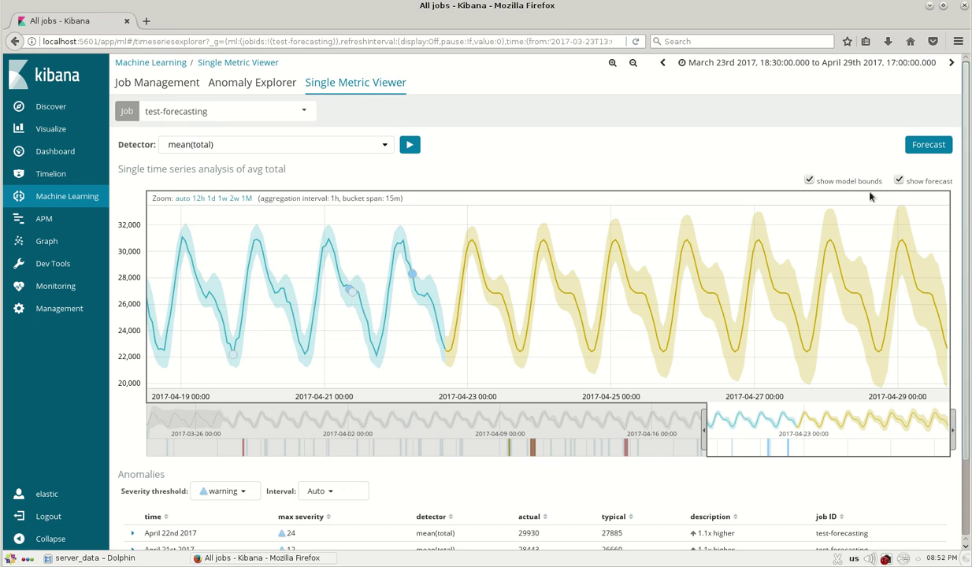
pyautogui.click(811, 181)
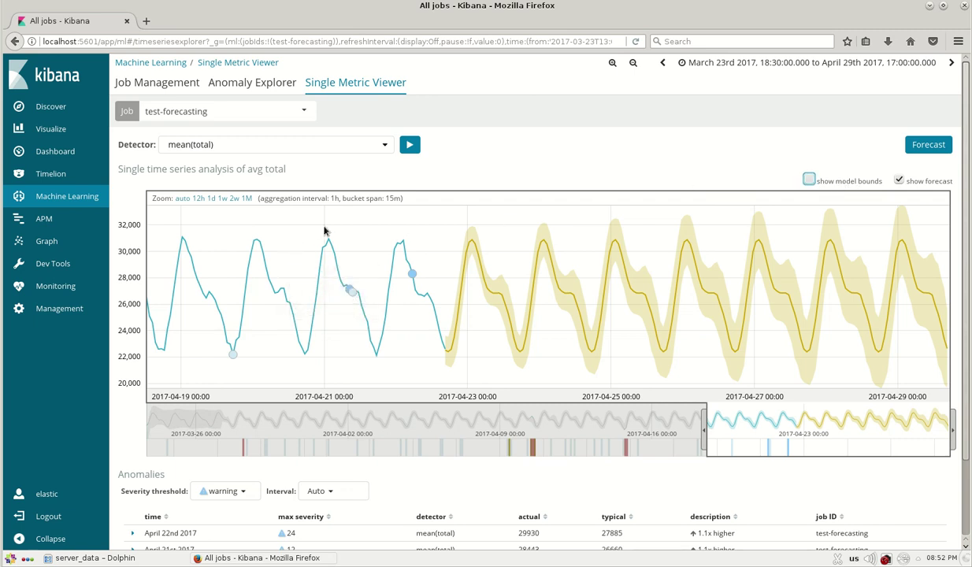
pyautogui.click(810, 180)
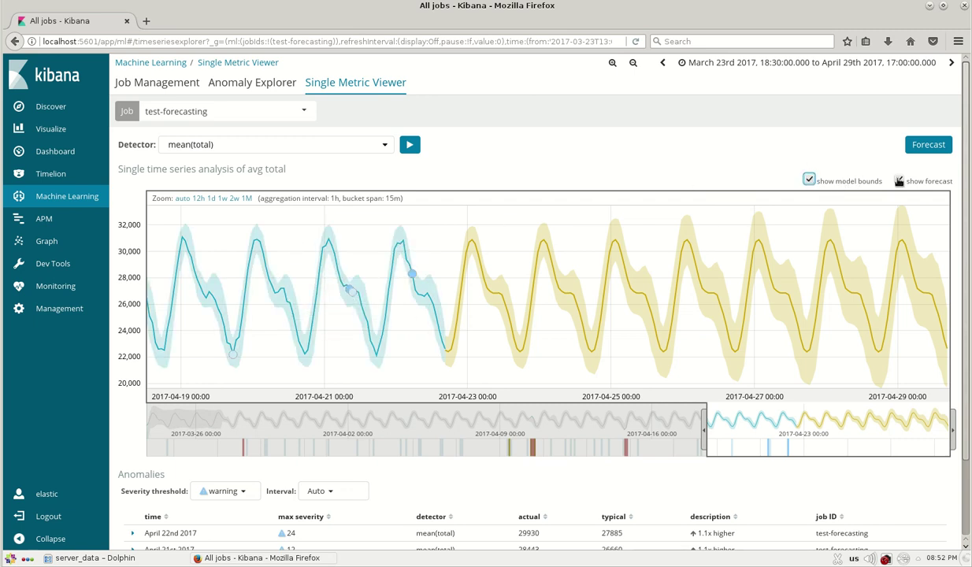
pyautogui.click(899, 181)
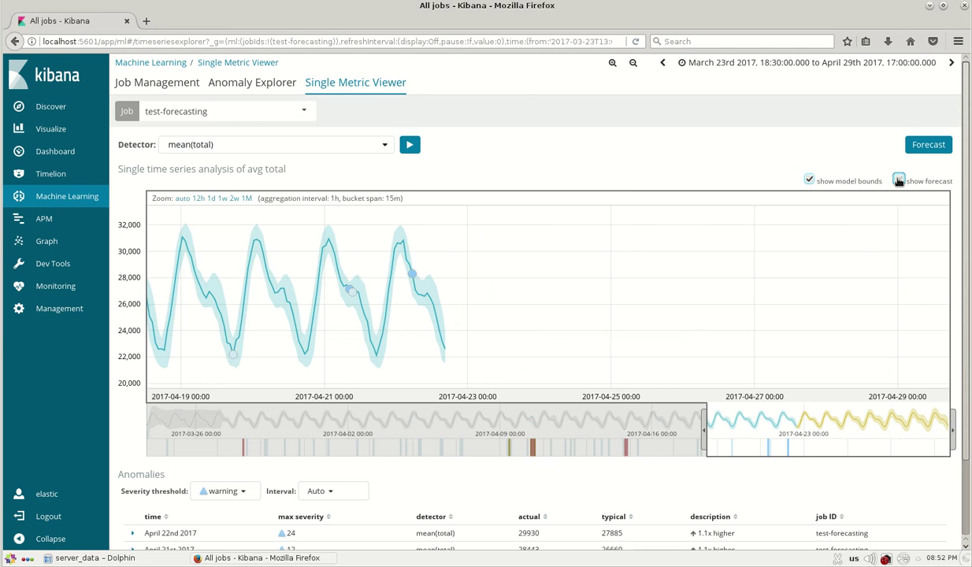
pyautogui.click(899, 180)
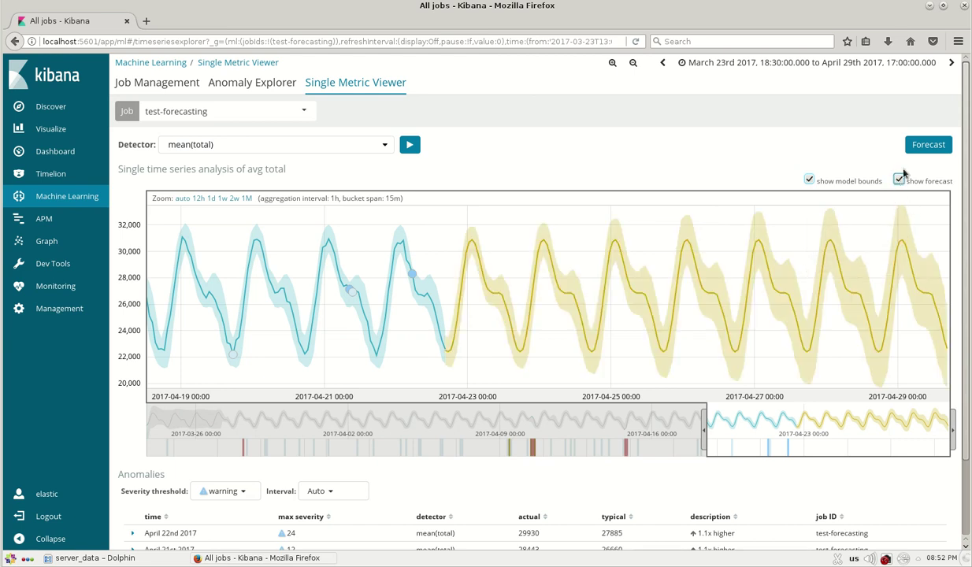
pyautogui.click(900, 180)
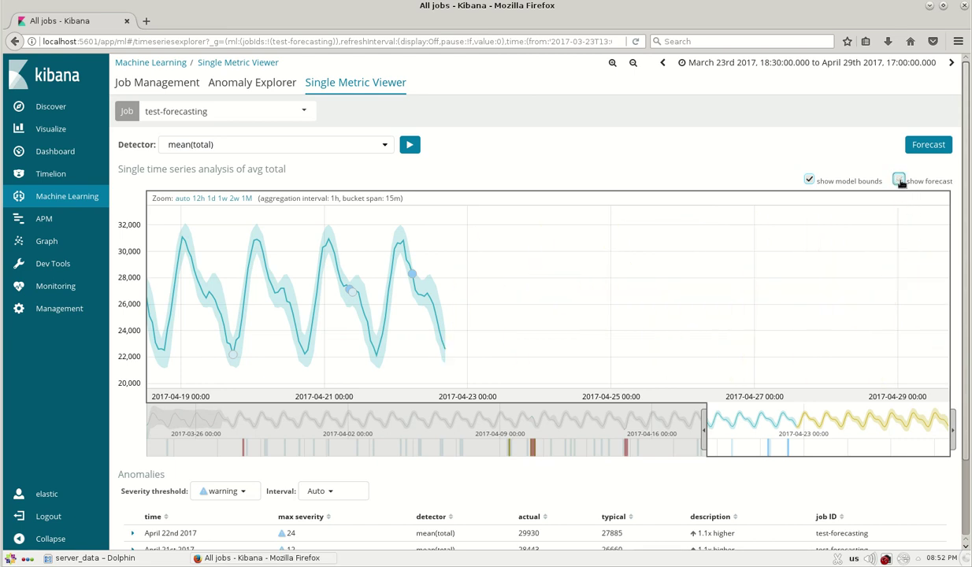
pyautogui.click(899, 180)
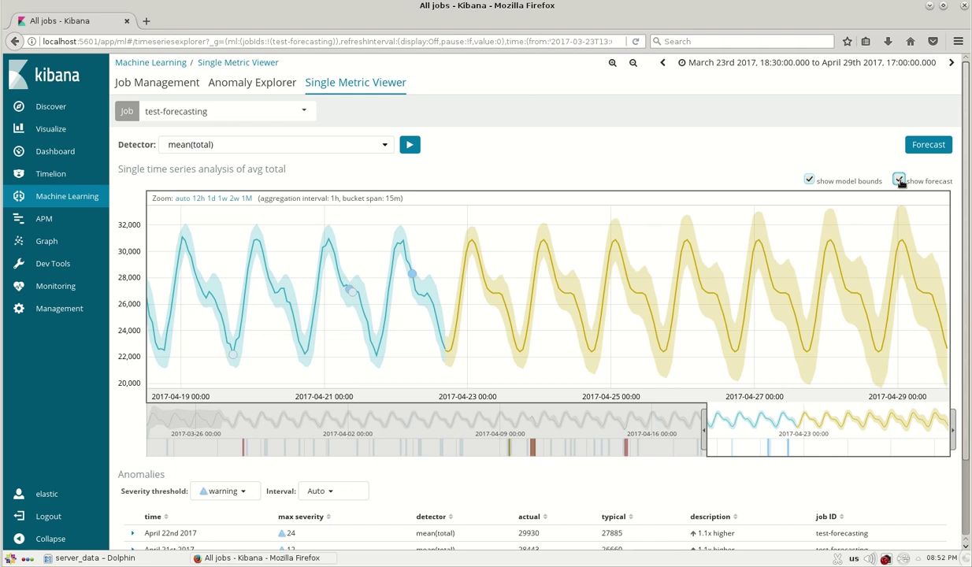
# Change the forecast duration to 10d, run it, and close the Forecasting dialog.
pyautogui.click(930, 146)
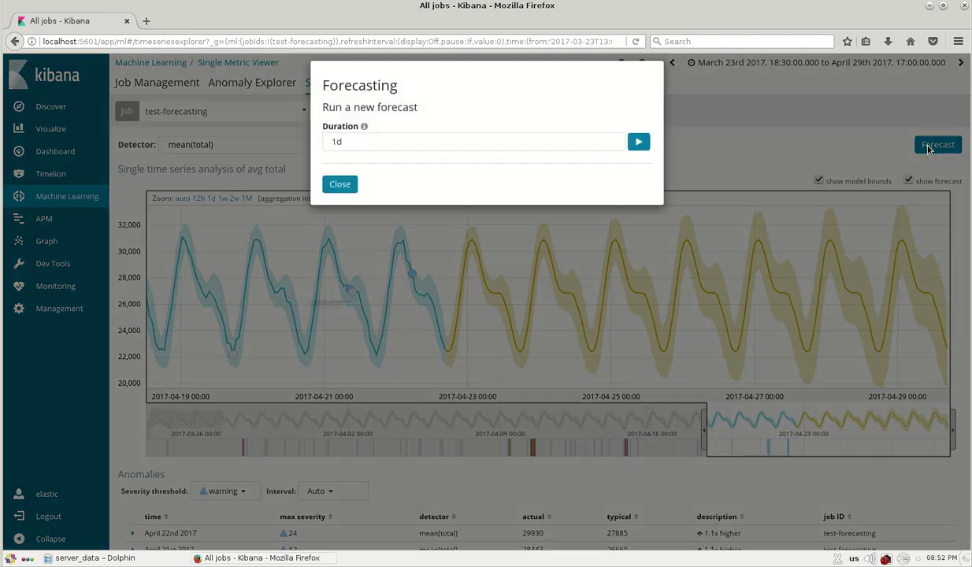
pyautogui.doubleClick(335, 236)
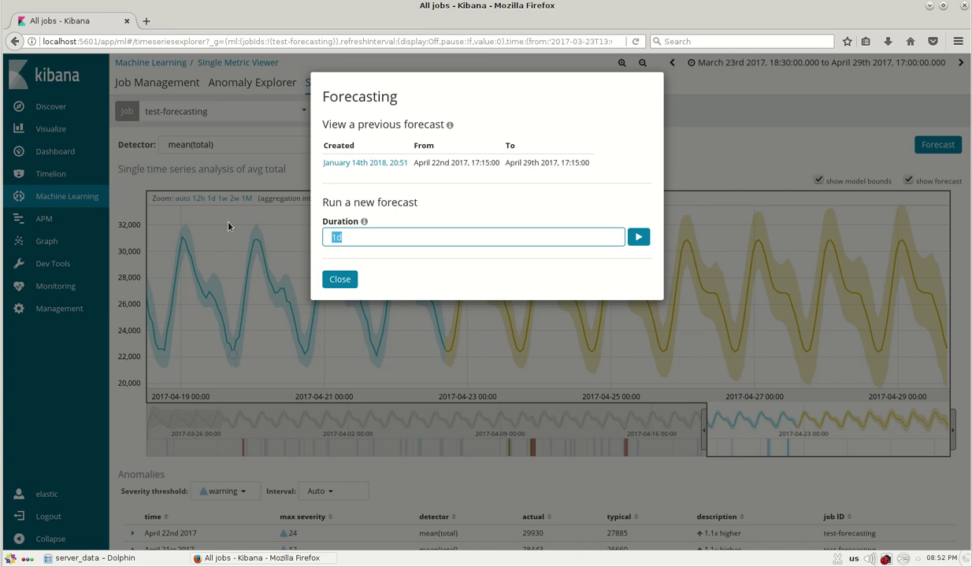
pyautogui.write('10d')
pyautogui.click(638, 241)
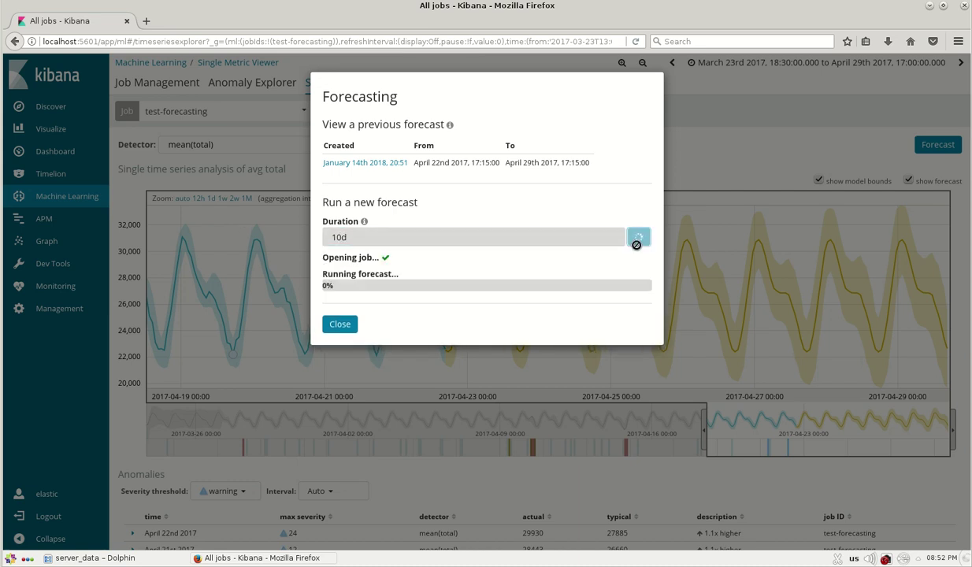
pyautogui.click(343, 340)
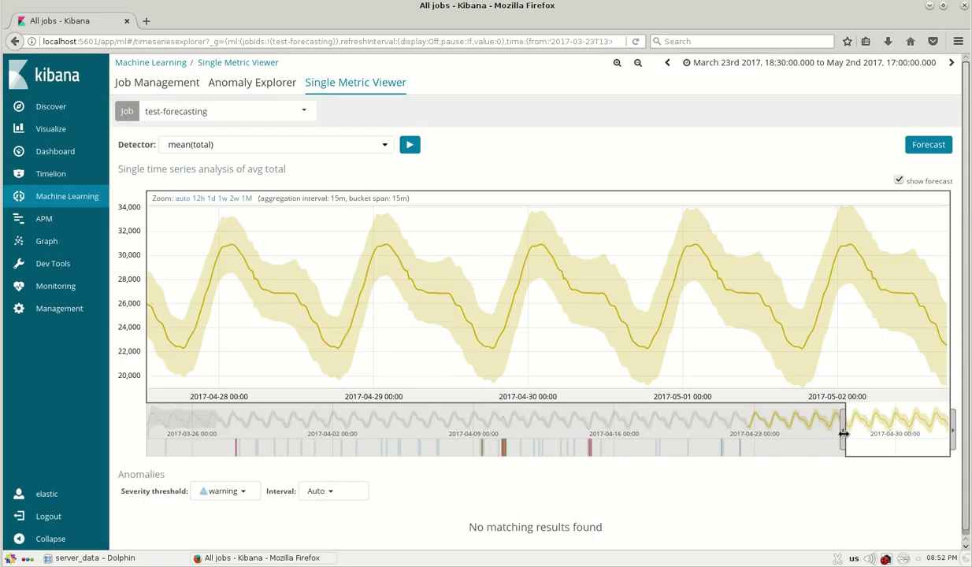
# Widen the chart to early April, showing the severity-96 April 14 anomaly before the forecast.
pyautogui.moveTo(846, 433); pyautogui.dragTo(699, 437)
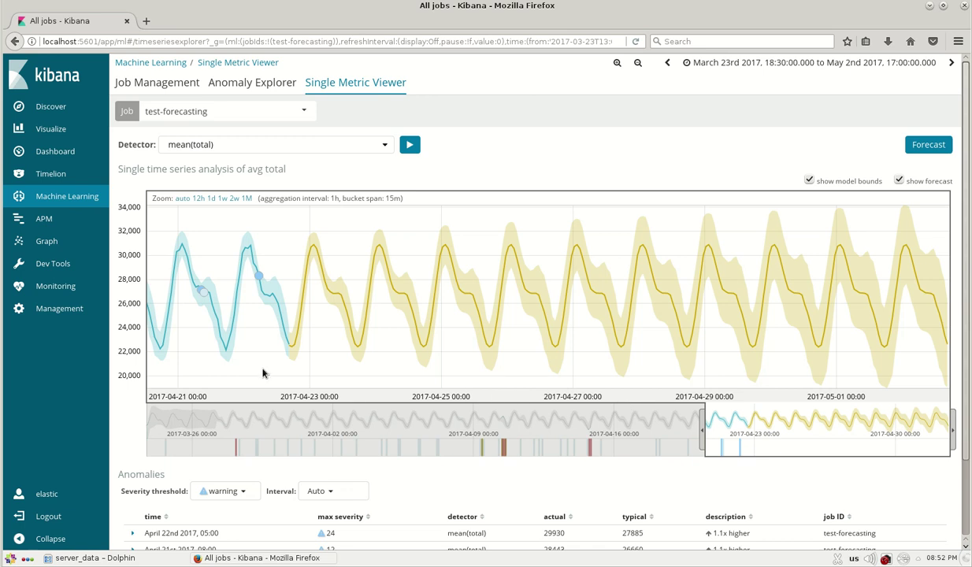
pyautogui.moveTo(286, 349)
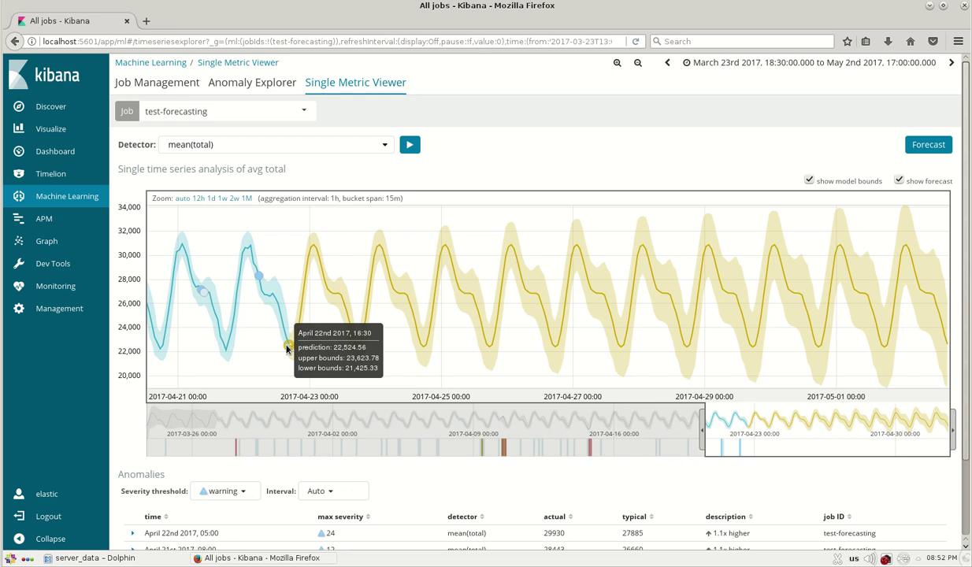
pyautogui.moveTo(313, 247)
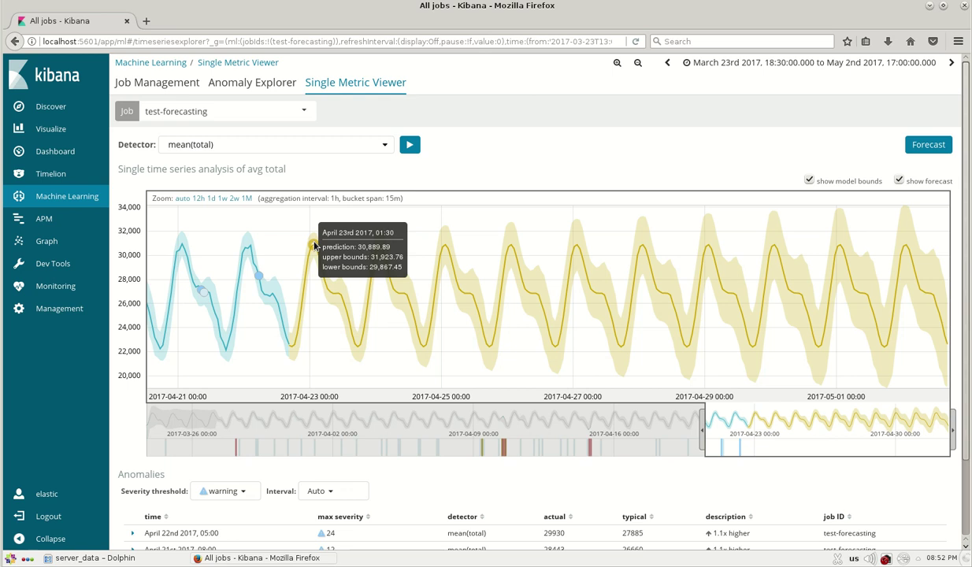
pyautogui.moveTo(252, 248)
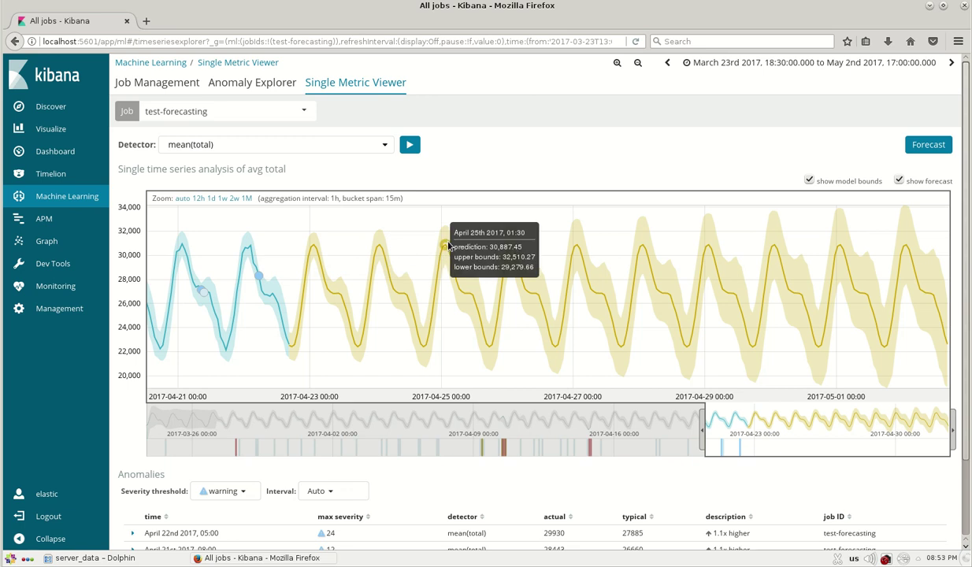
pyautogui.moveTo(514, 251)
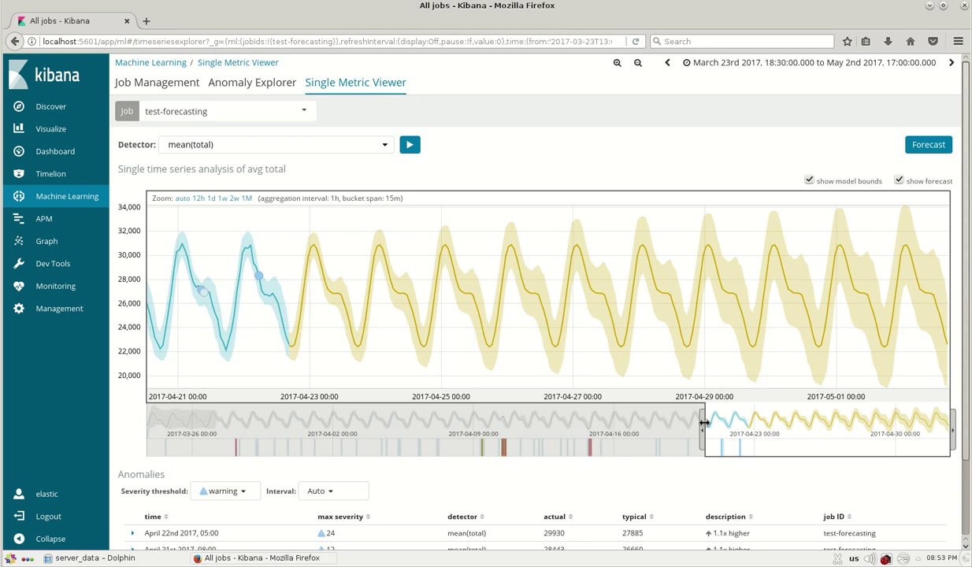
pyautogui.moveTo(702, 416); pyautogui.dragTo(403, 413)
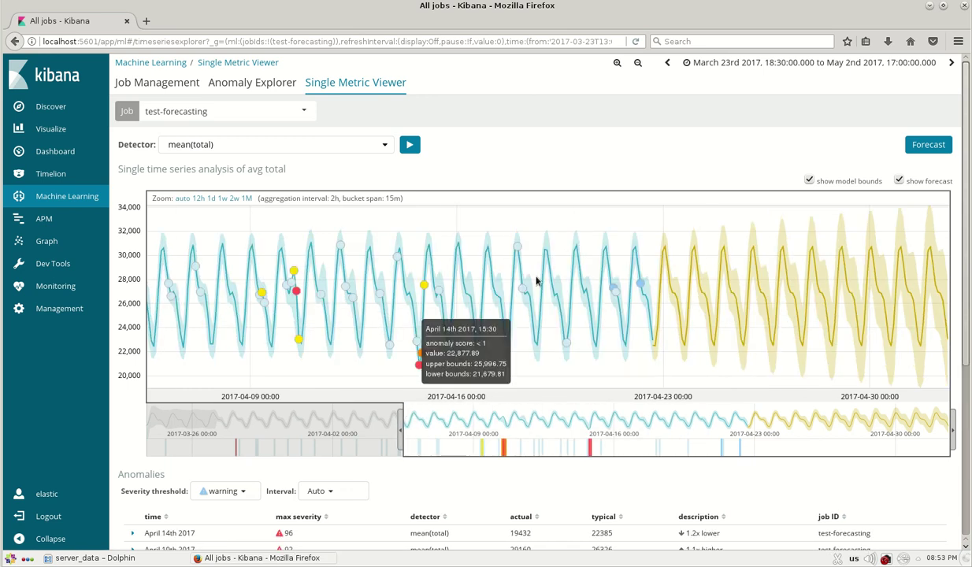